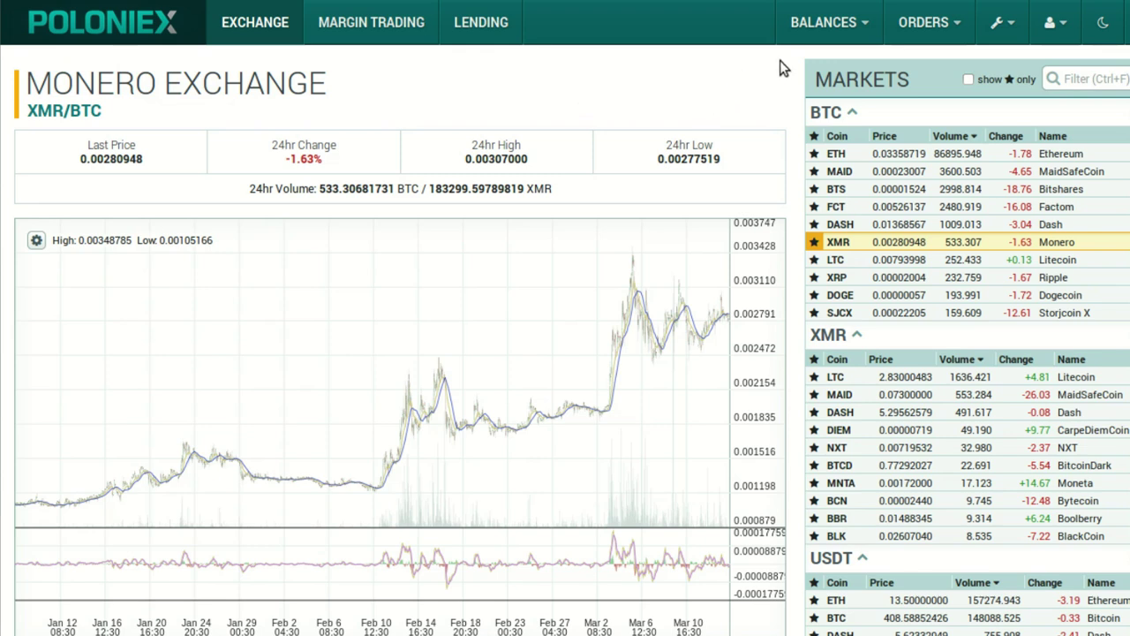
# Go to Balances > Transfer Balances and scroll through the Terms of Use.
pyautogui.moveTo(861, 24)
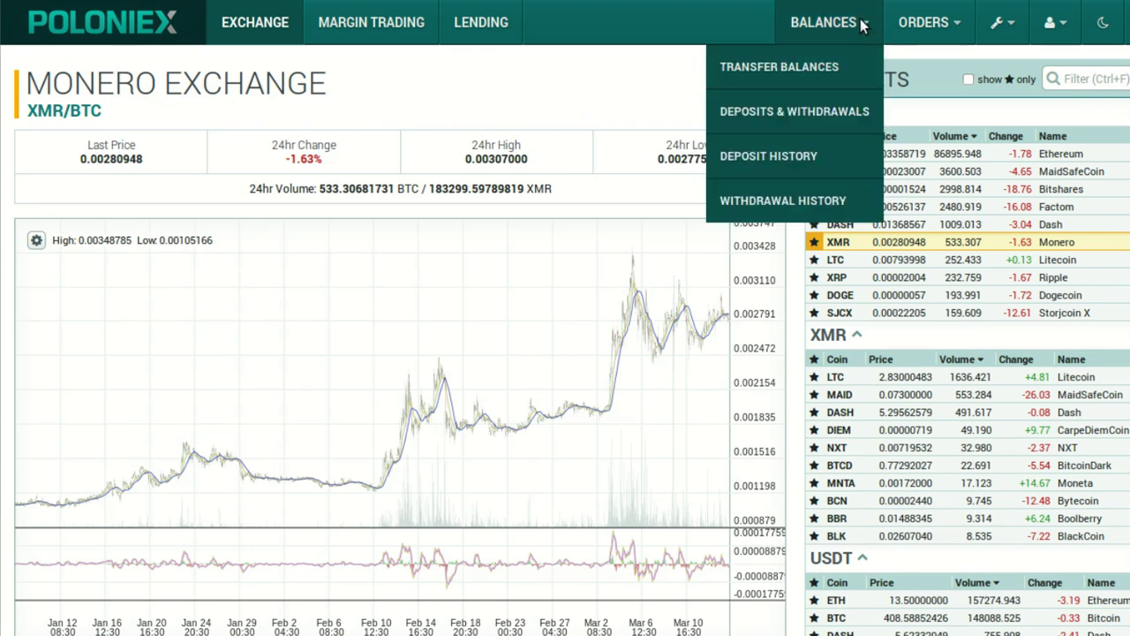
pyautogui.click(827, 69)
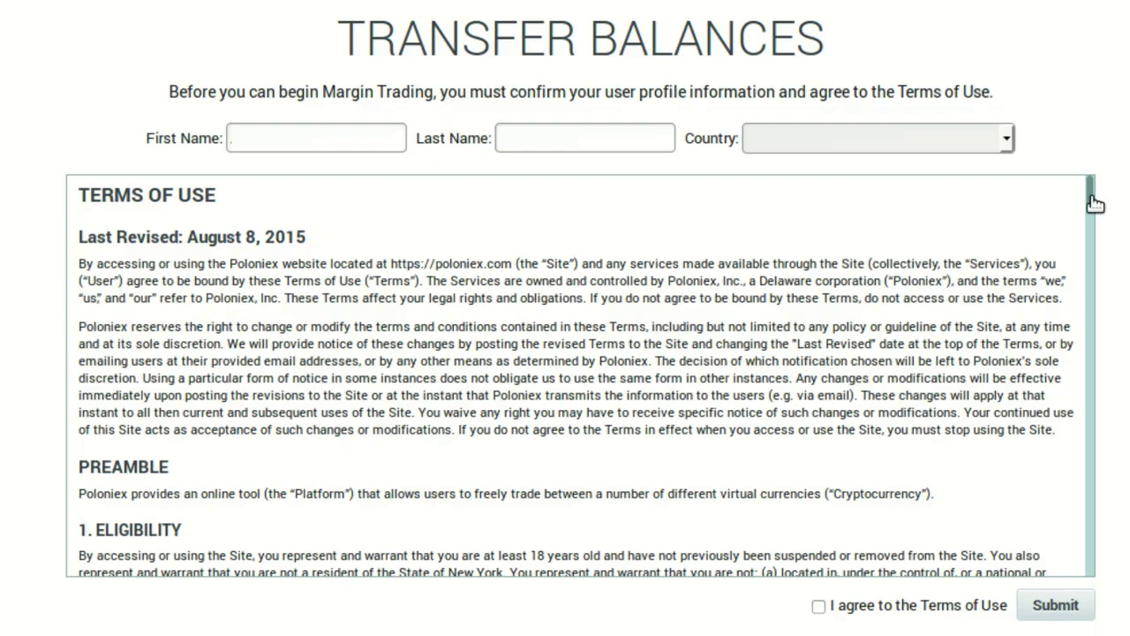
pyautogui.scroll(-10, 1095, 203)
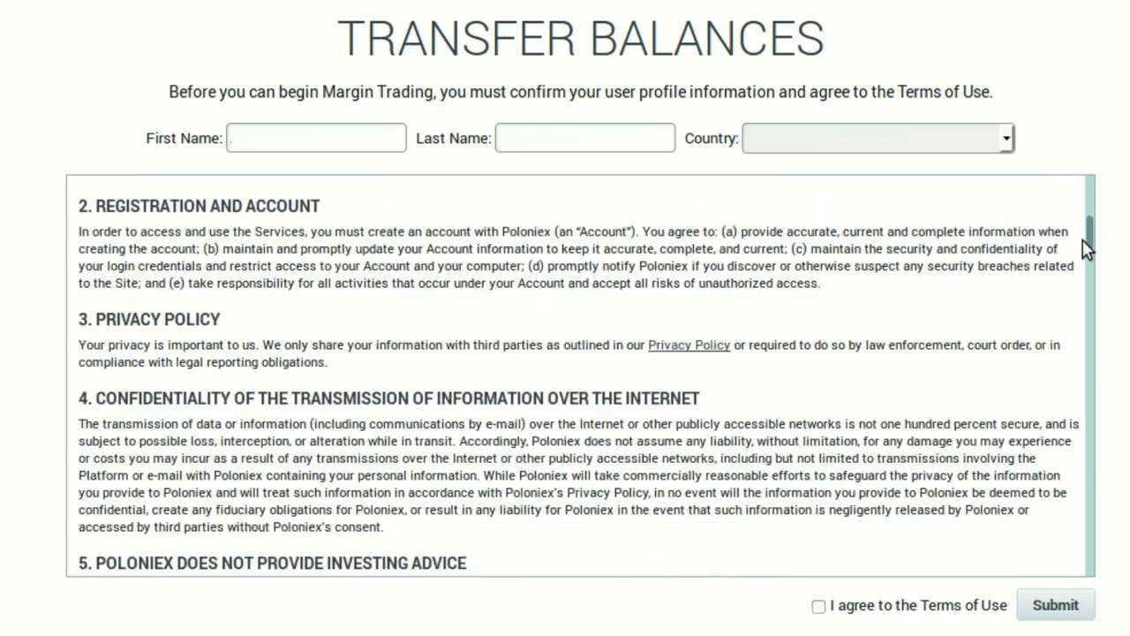
pyautogui.scroll(-12, 1081, 274)
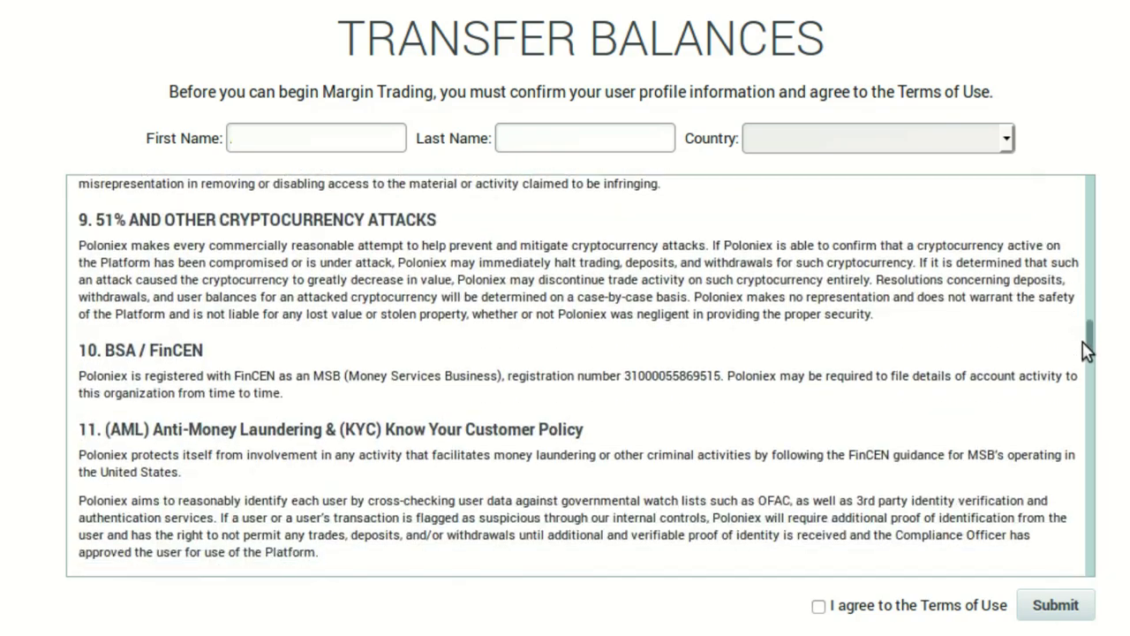
pyautogui.moveTo(1088, 346); pyautogui.dragTo(1092, 600)
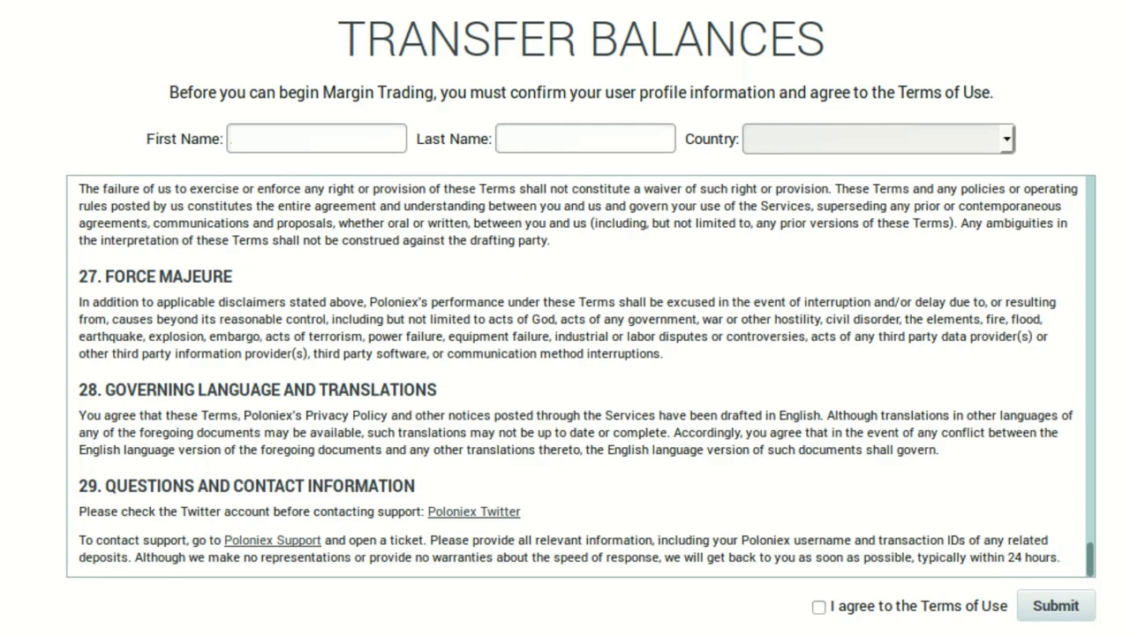
# Agree to the Terms of Use and submit, then open BTC deposits and withdrawals.
pyautogui.click(818, 606)
pyautogui.click(1052, 609)
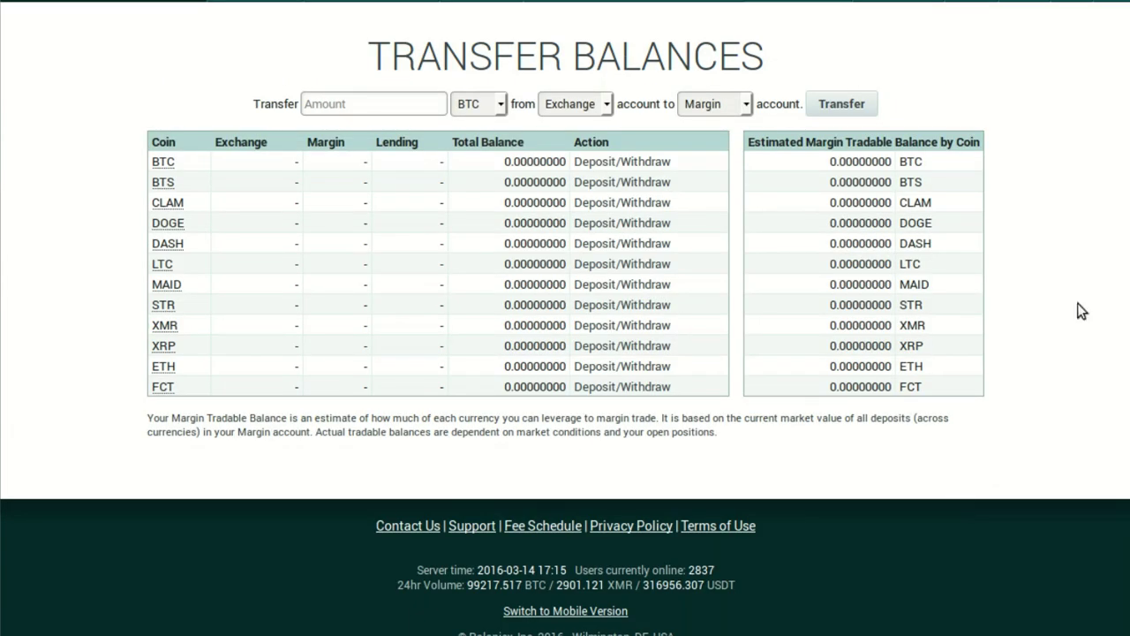
pyautogui.scroll(1, 863, 311)
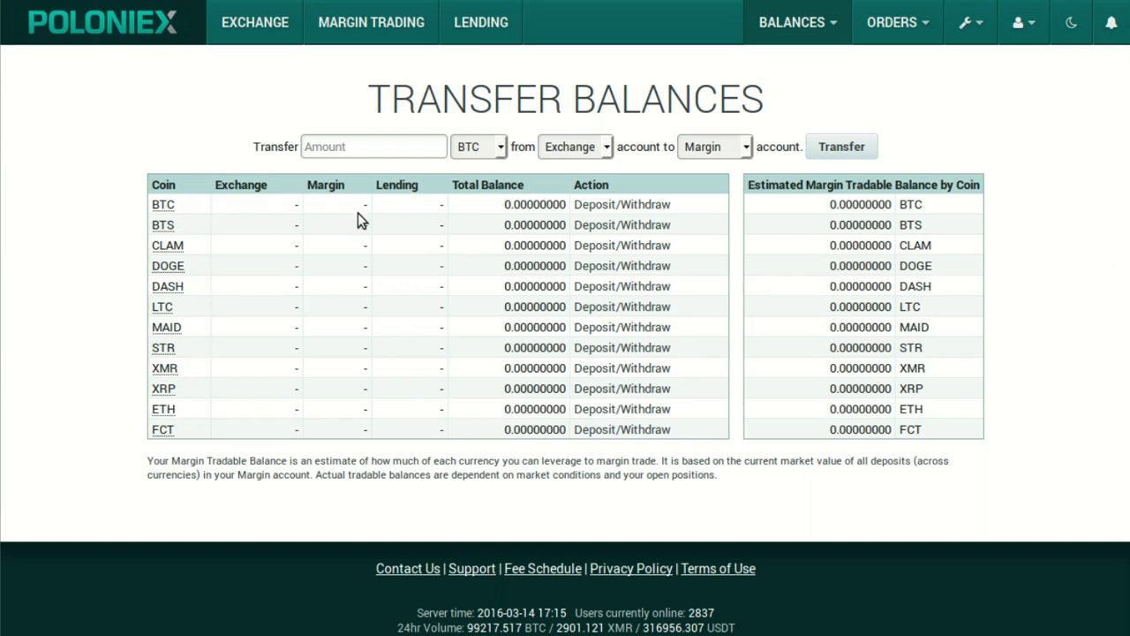
pyautogui.click(629, 204)
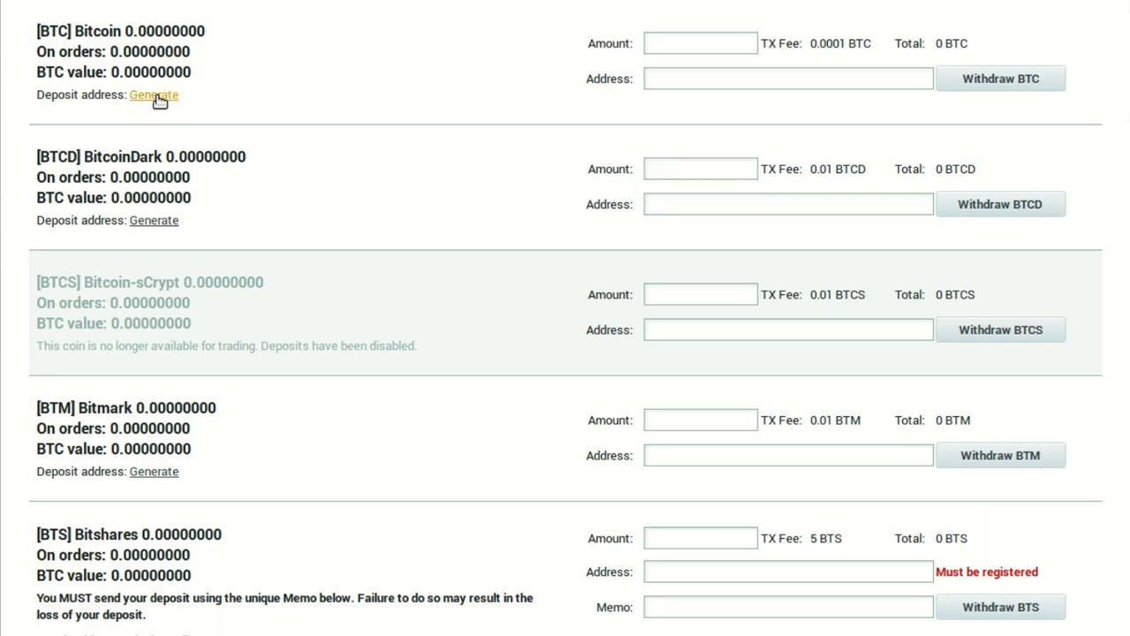
# Generate a new BTC deposit address and select it for copying.
pyautogui.click(154, 97)
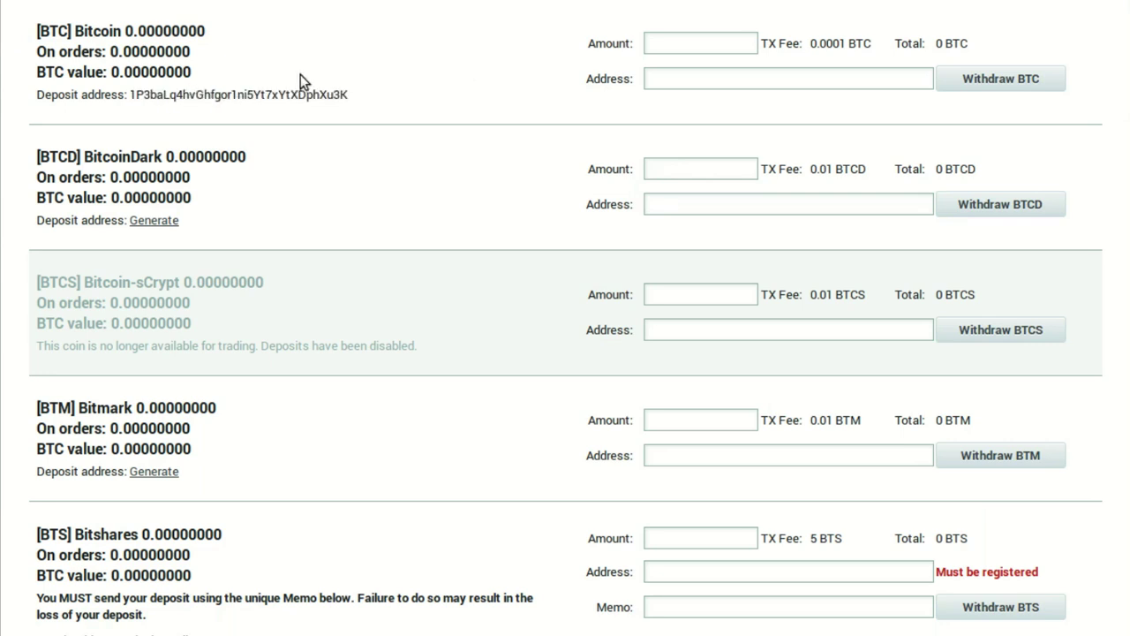
pyautogui.doubleClick(369, 102)
pyautogui.hotkey('ctrl', 'c')
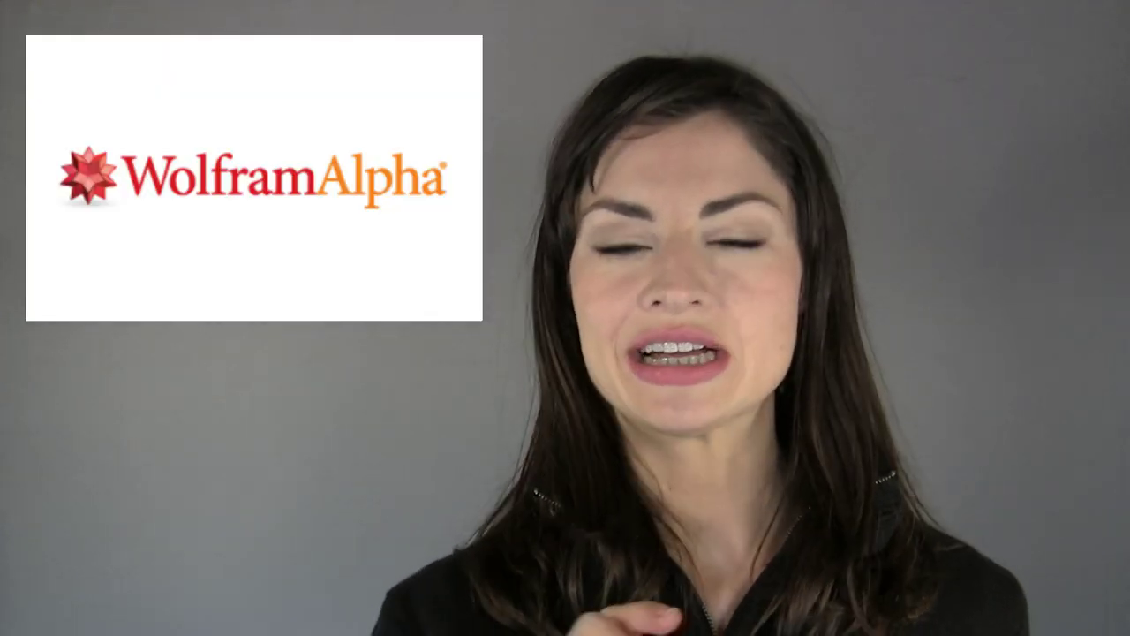
# Query WolframAlpha for the pasted BTC deposit address followed by 'qr code'.
pyautogui.moveTo(130, 95); pyautogui.dragTo(369, 103)
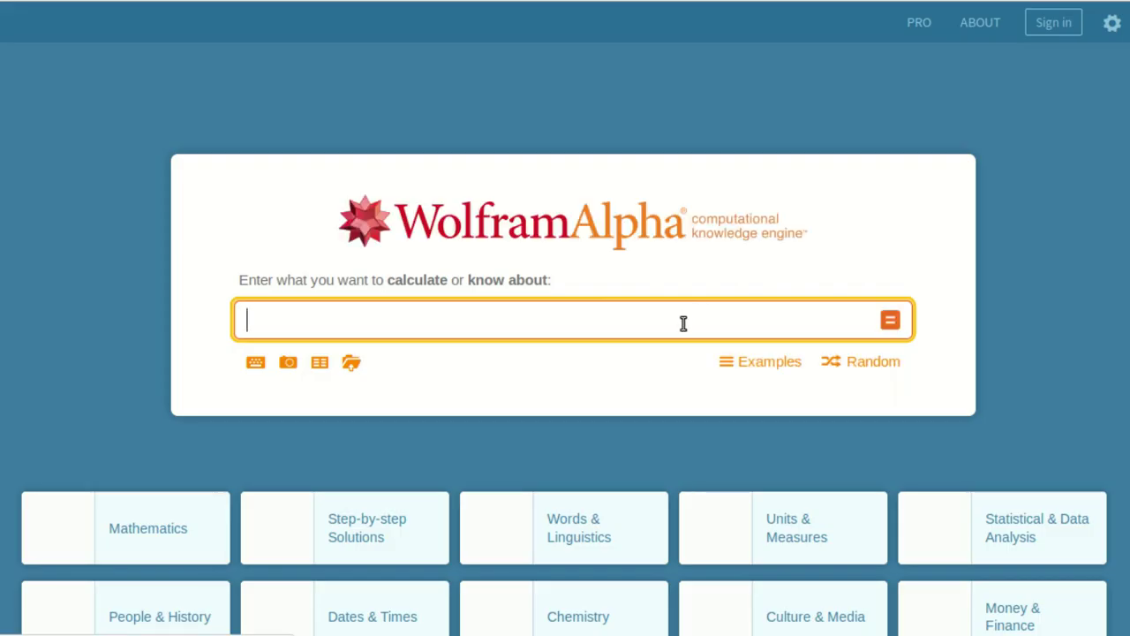
pyautogui.hotkey('ctrl', 'v')
pyautogui.write('qr code')
pyautogui.press('Return')
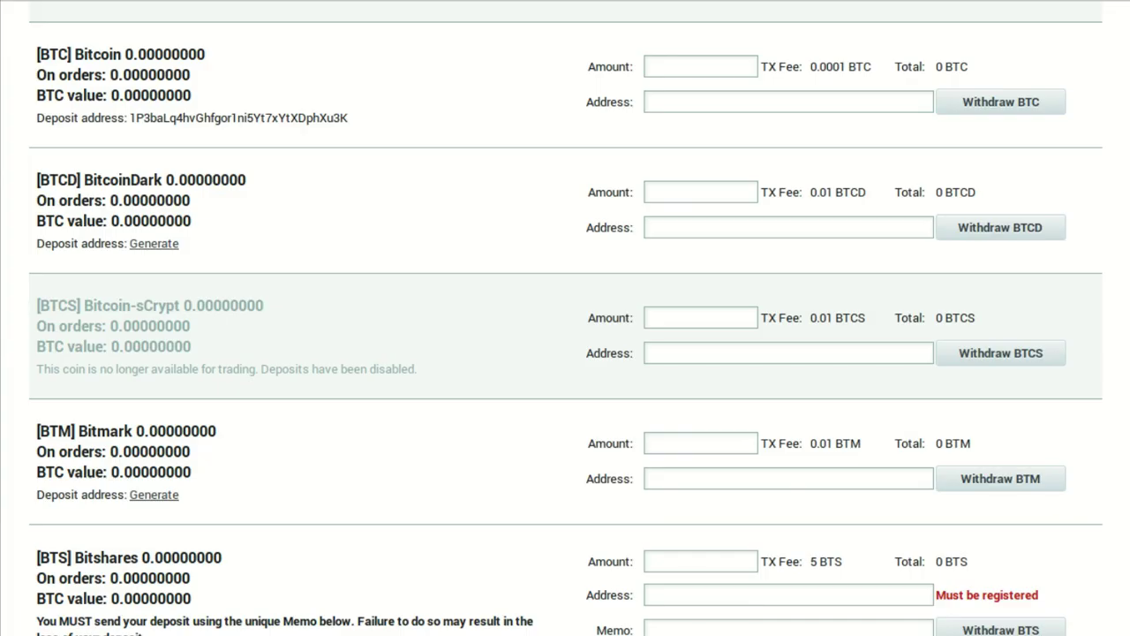
pyautogui.scroll(10, 565, 317)
pyautogui.scroll(15, 564, 318)
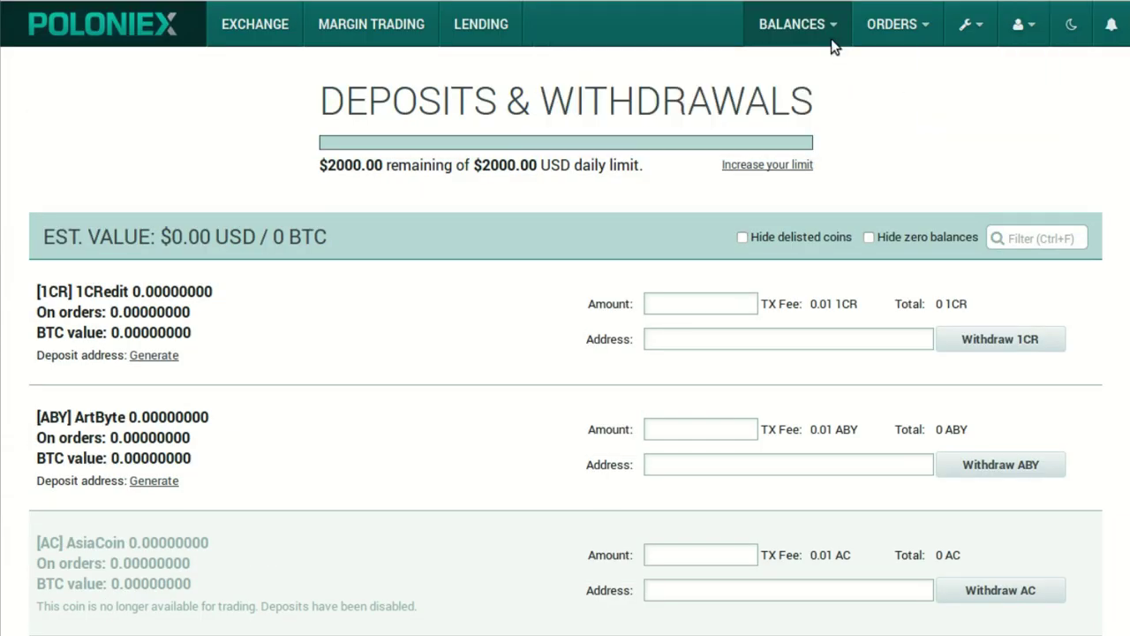
# Reload Deposit History until the 0.12095116 BTC deposit shows COMPLETE.
pyautogui.moveTo(829, 35)
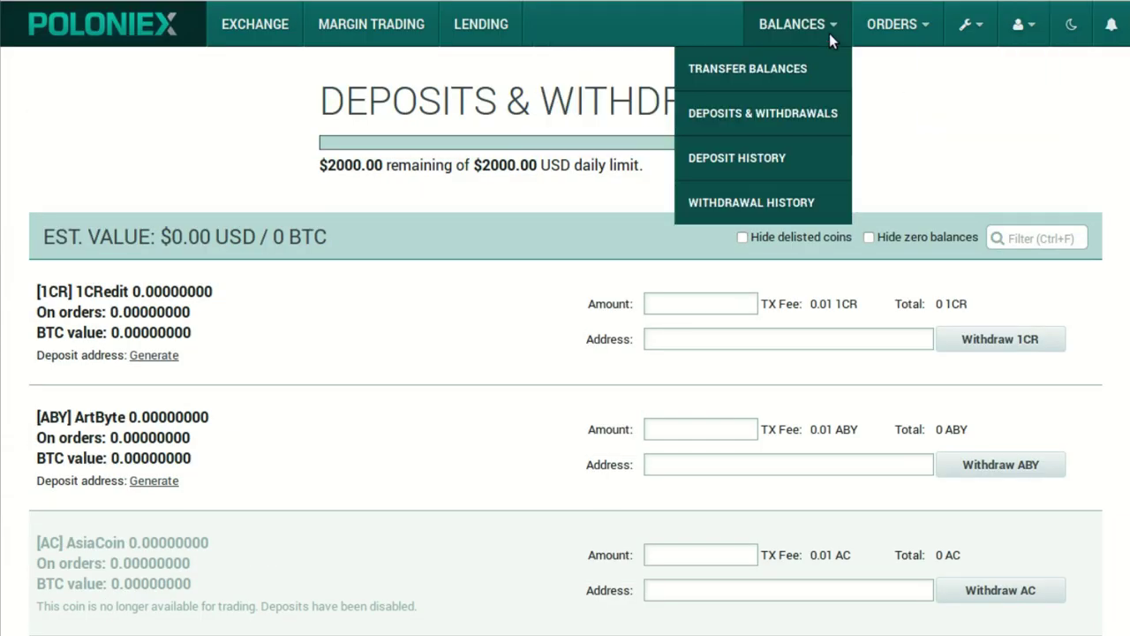
pyautogui.click(765, 174)
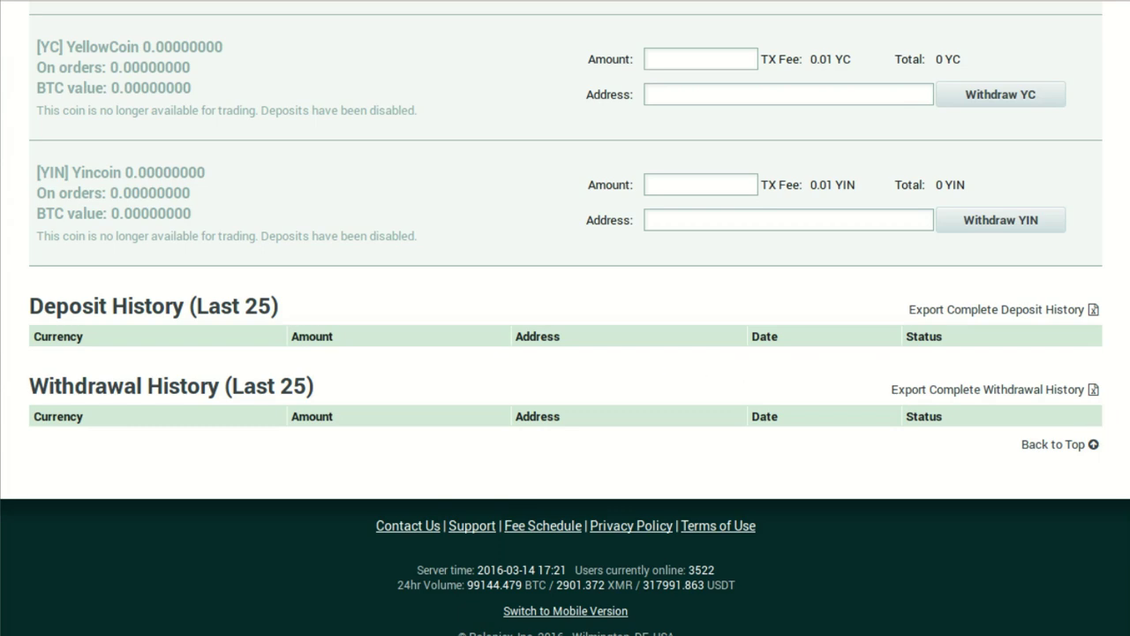
pyautogui.press('Home')
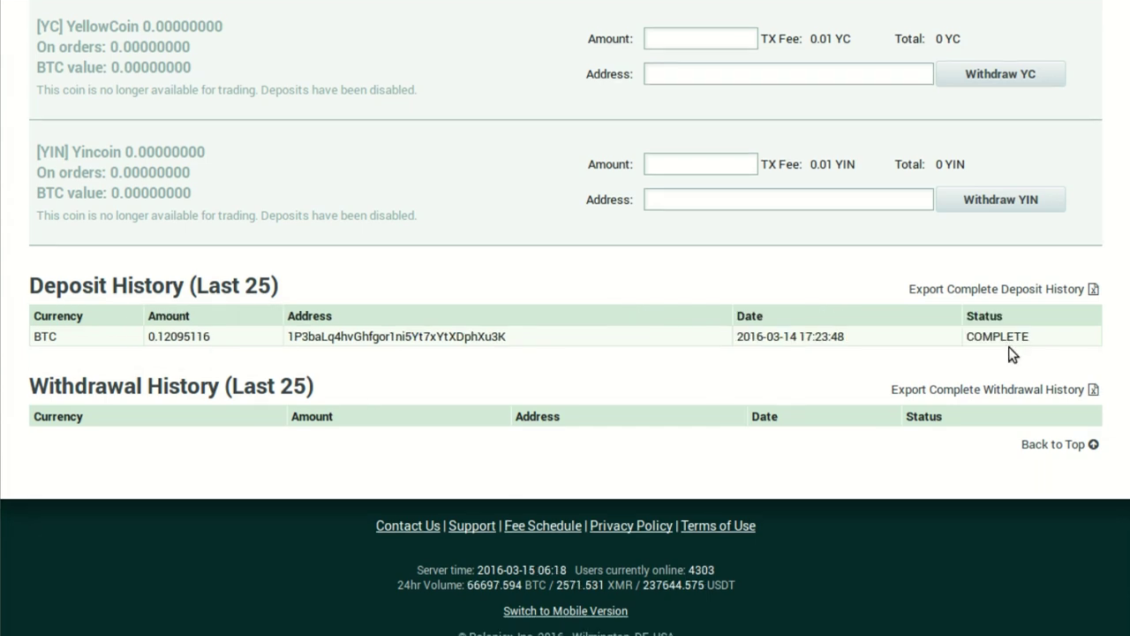
pyautogui.scroll(5, 565, 318)
pyautogui.scroll(15, 565, 318)
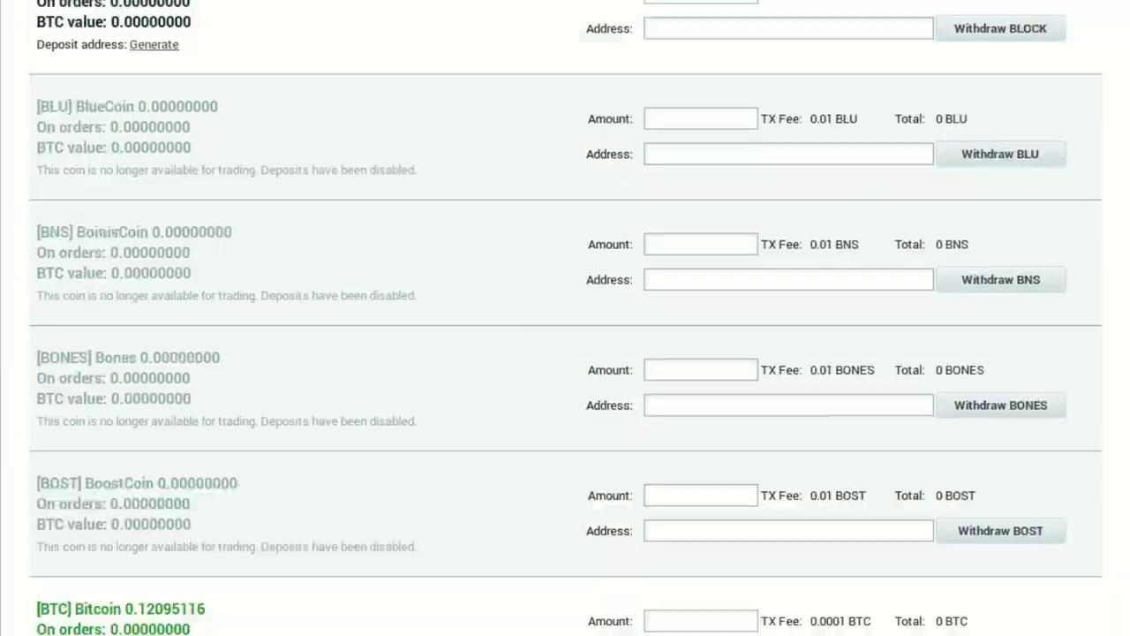
pyautogui.click(273, 33)
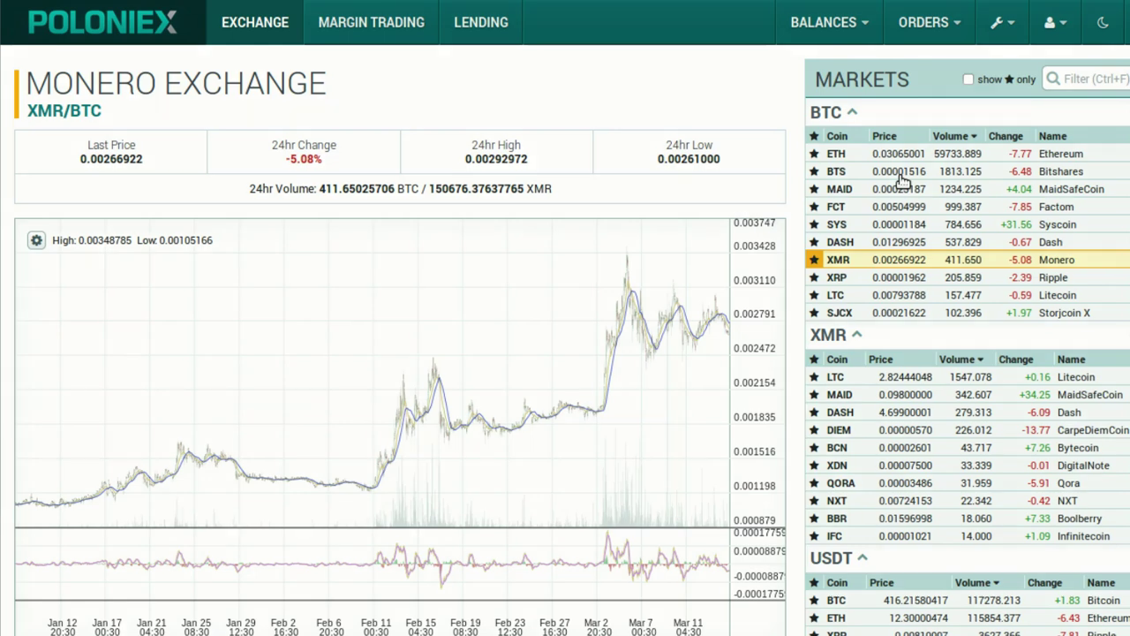
# In the BTS/BTC market, buy BitShares with the full BTC balance at 0.00001524 BTC.
pyautogui.click(902, 181)
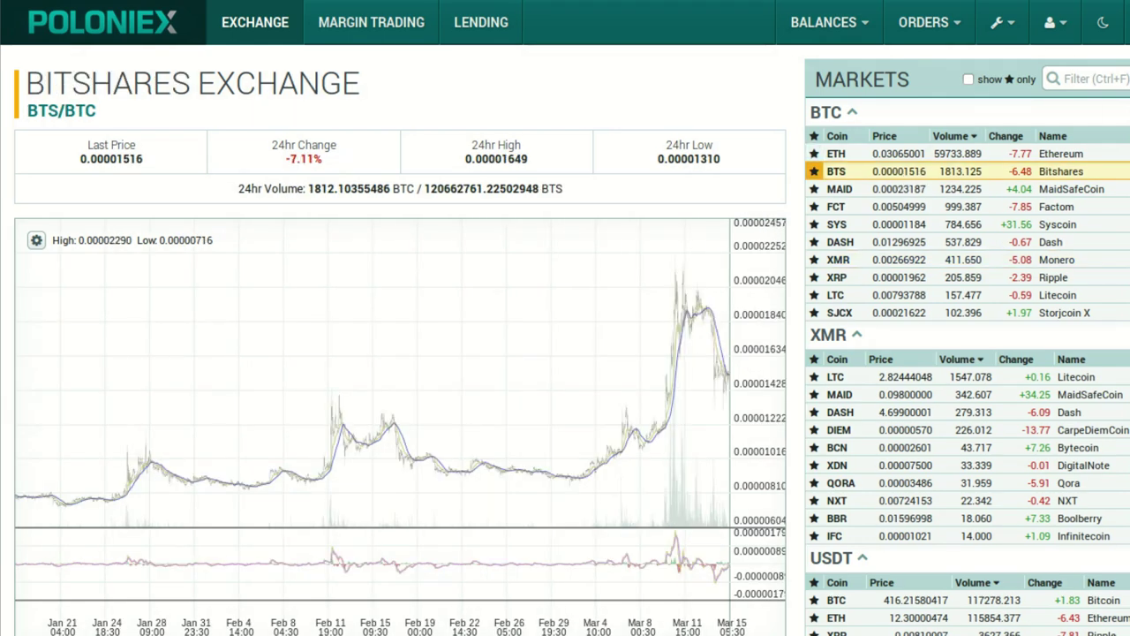
pyautogui.scroll(-5, 565, 318)
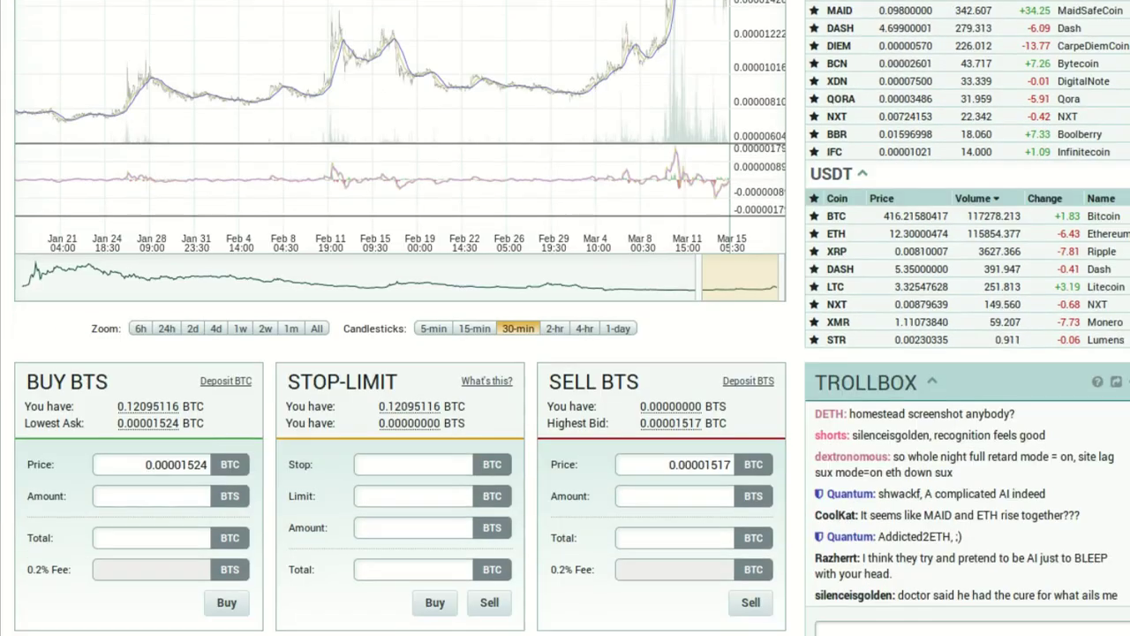
pyautogui.scroll(-1, 565, 318)
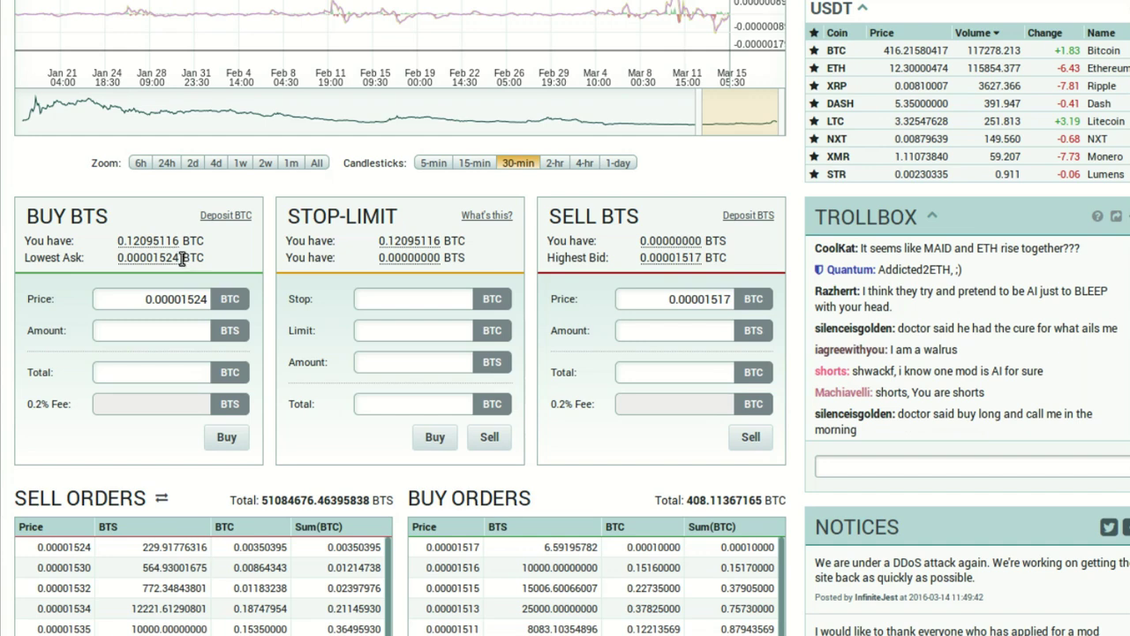
pyautogui.click(171, 242)
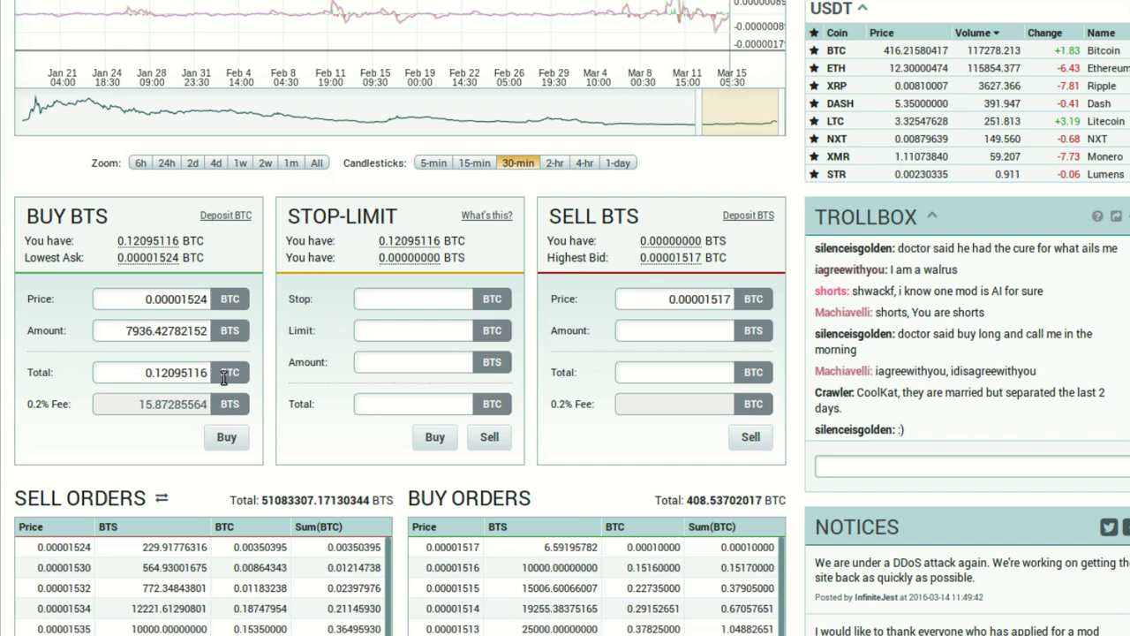
pyautogui.click(227, 436)
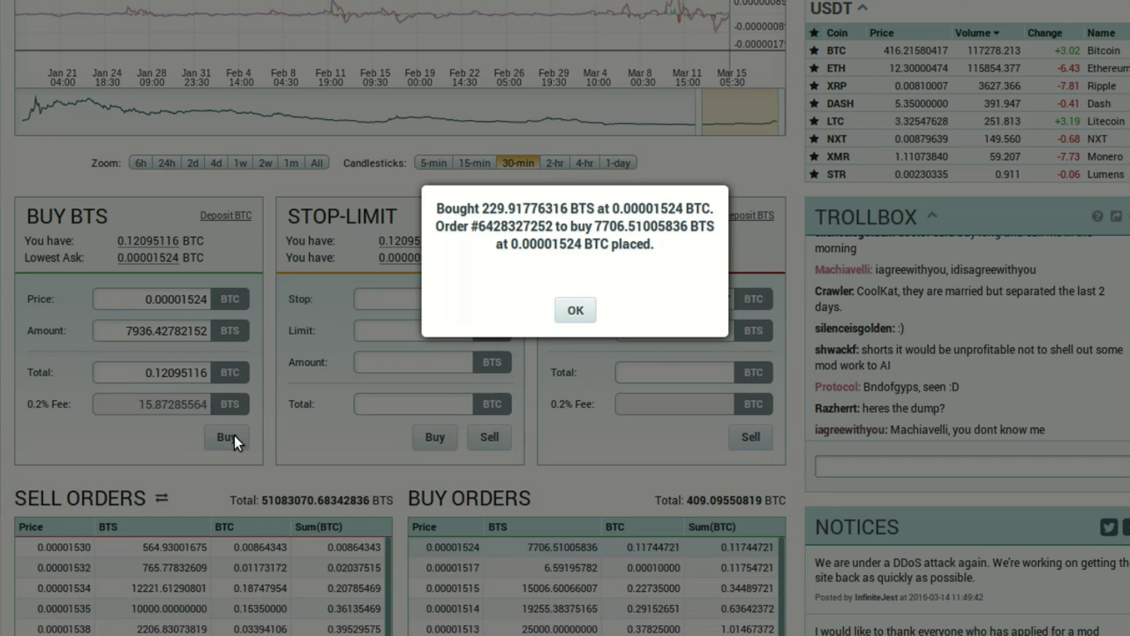
pyautogui.click(583, 315)
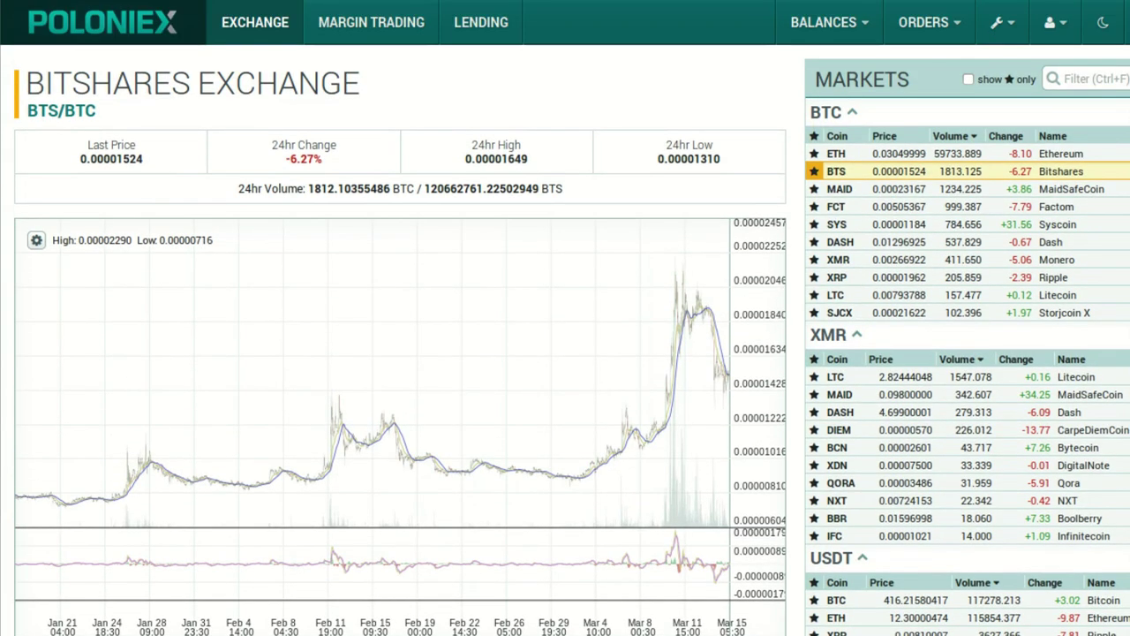
# Check My Open Orders is empty, then view balances showing 7920.55496589 BTS.
pyautogui.moveTo(941, 36)
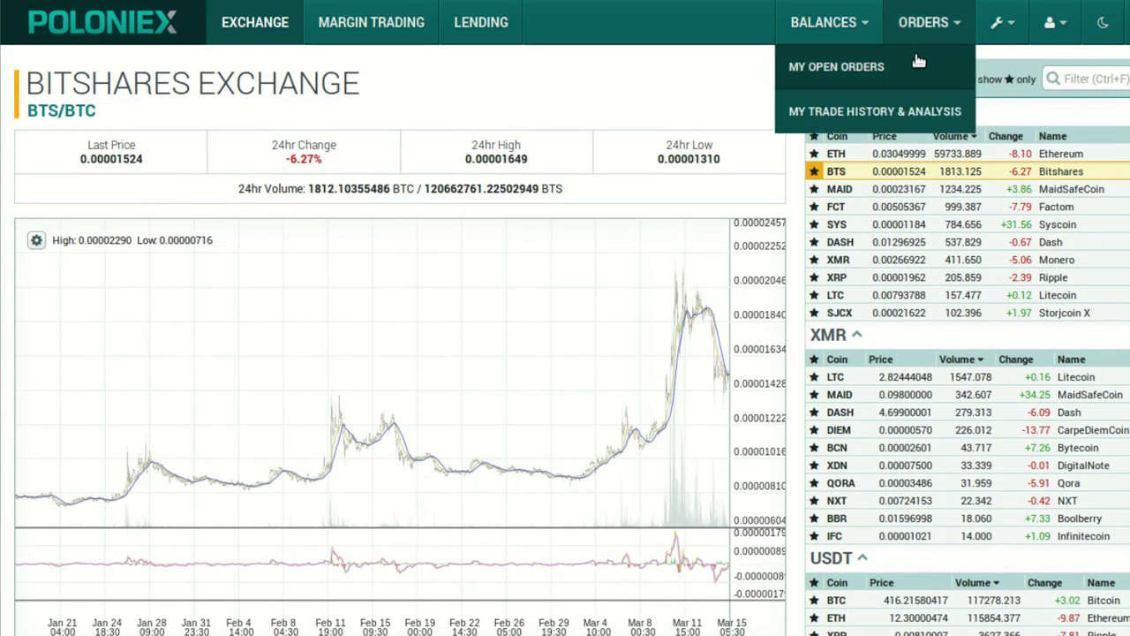
pyautogui.click(918, 61)
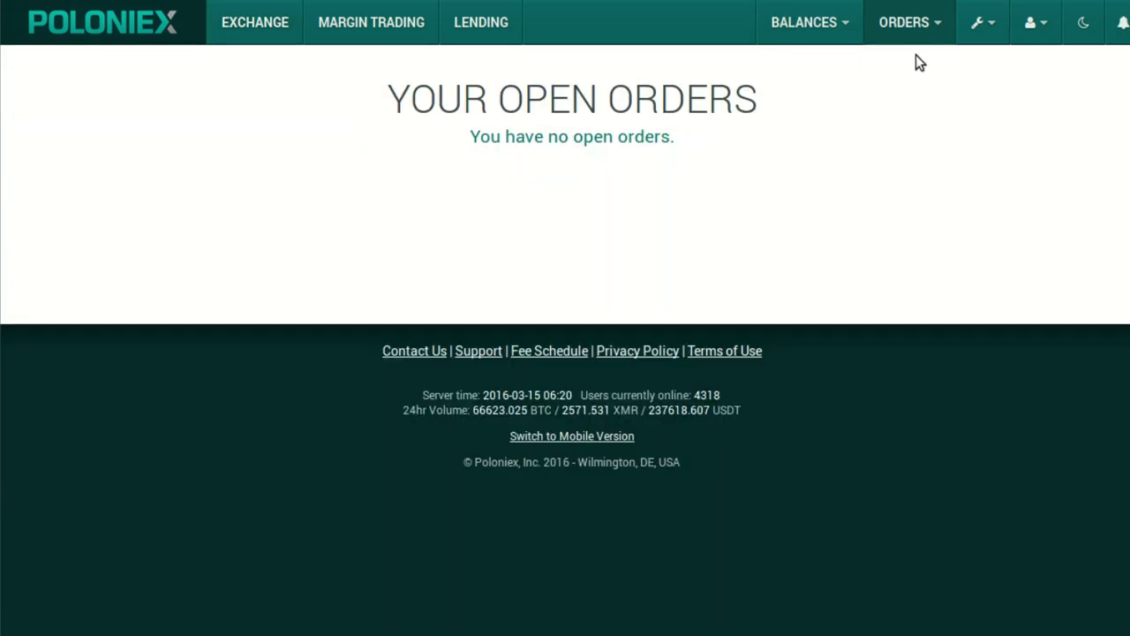
pyautogui.moveTo(847, 27)
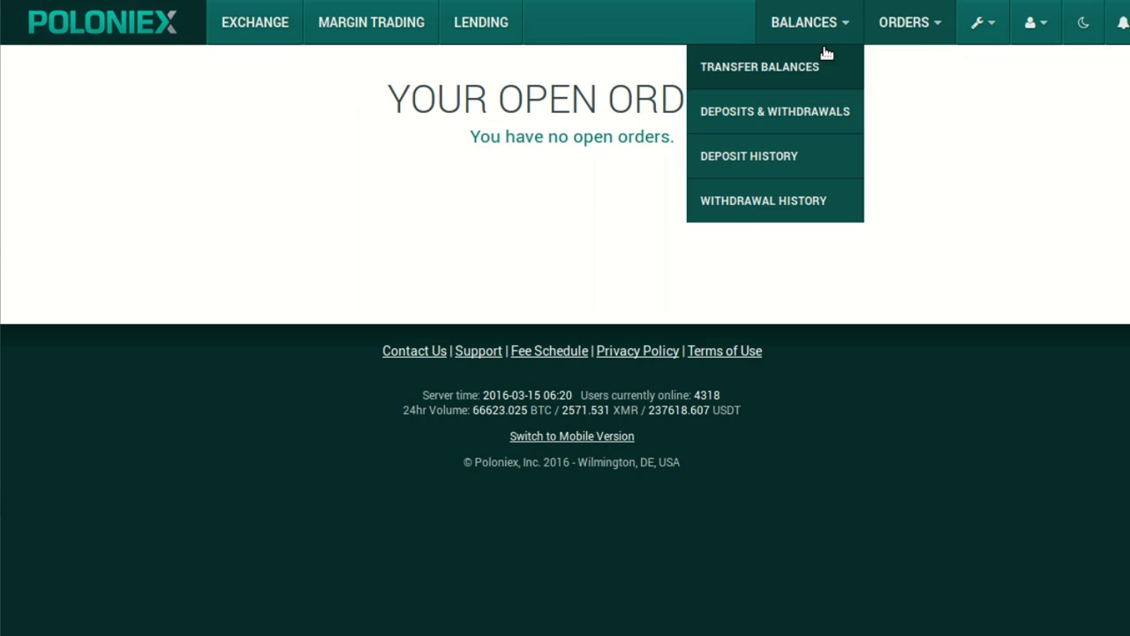
pyautogui.click(813, 69)
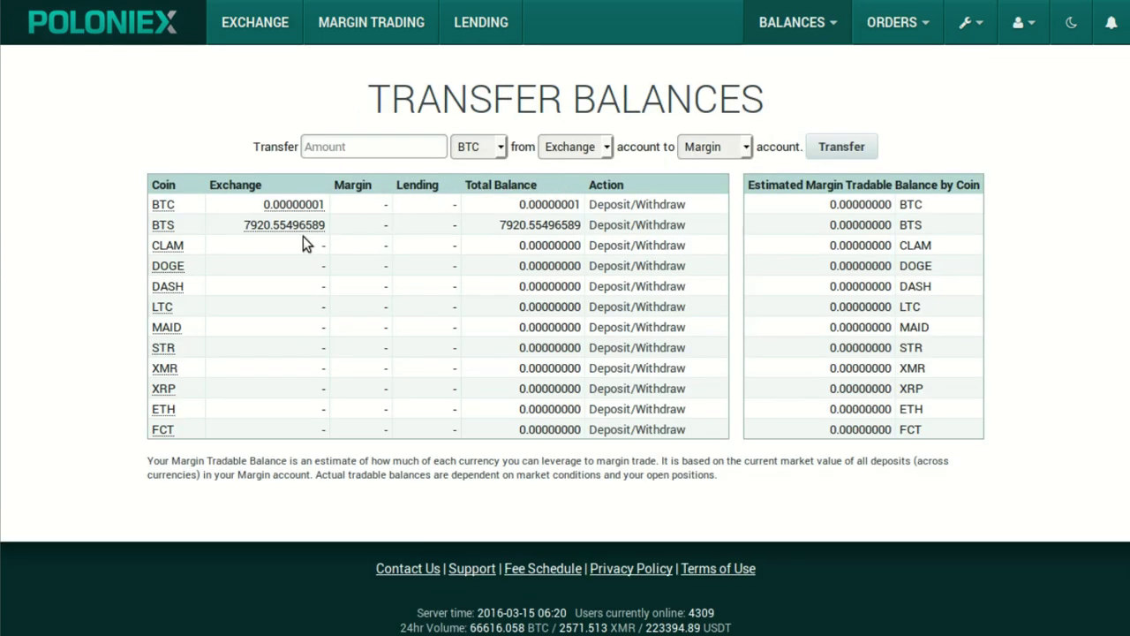
# Withdraw the full 7920.55496589 BTS balance to the destination BitShares account.
pyautogui.click(629, 229)
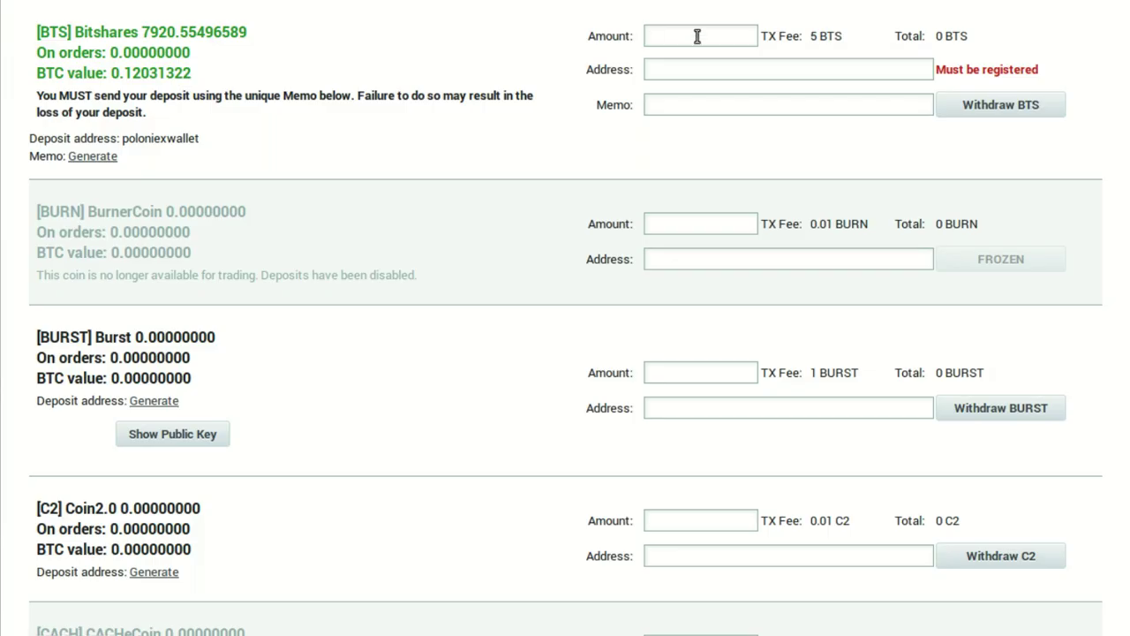
pyautogui.click(227, 35)
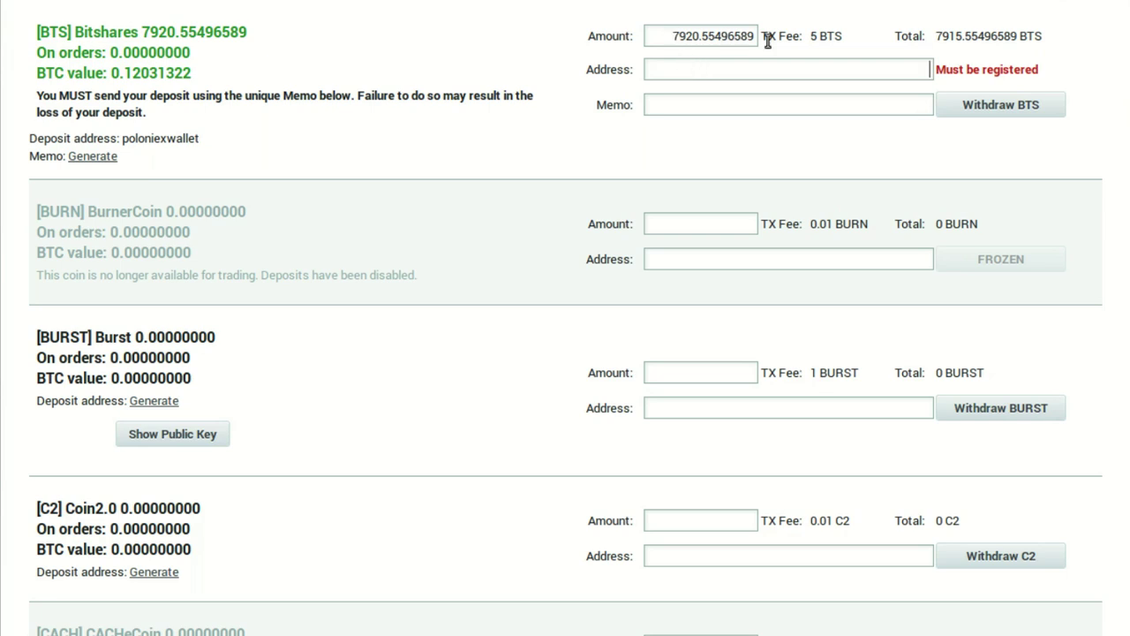
pyautogui.write('yt-thedailydecrypt')
pyautogui.click(968, 101)
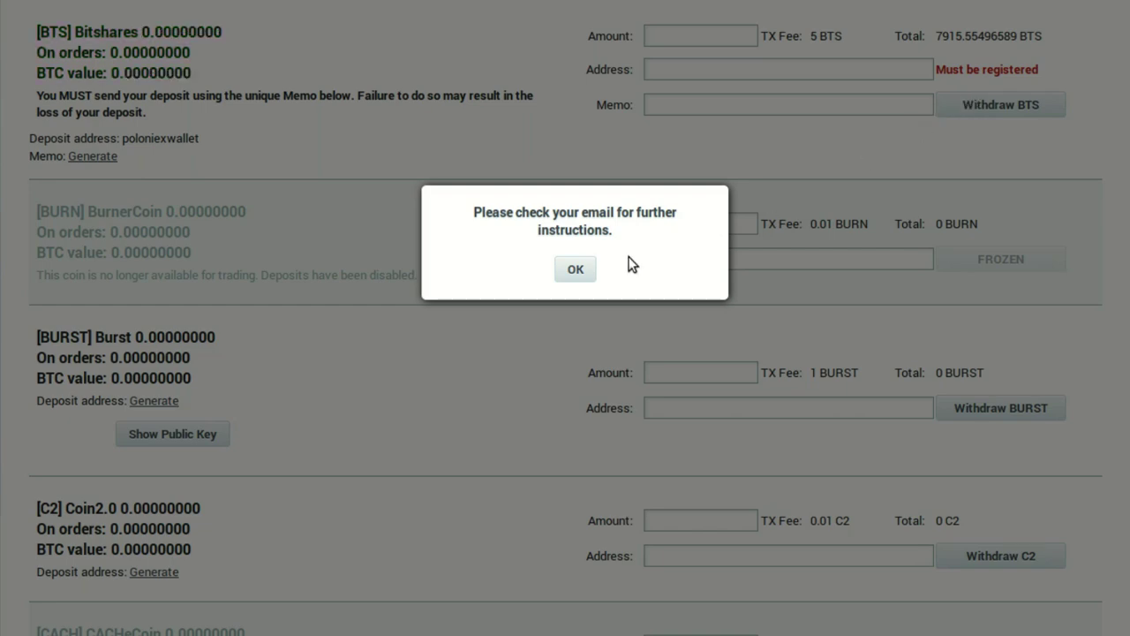
pyautogui.click(580, 268)
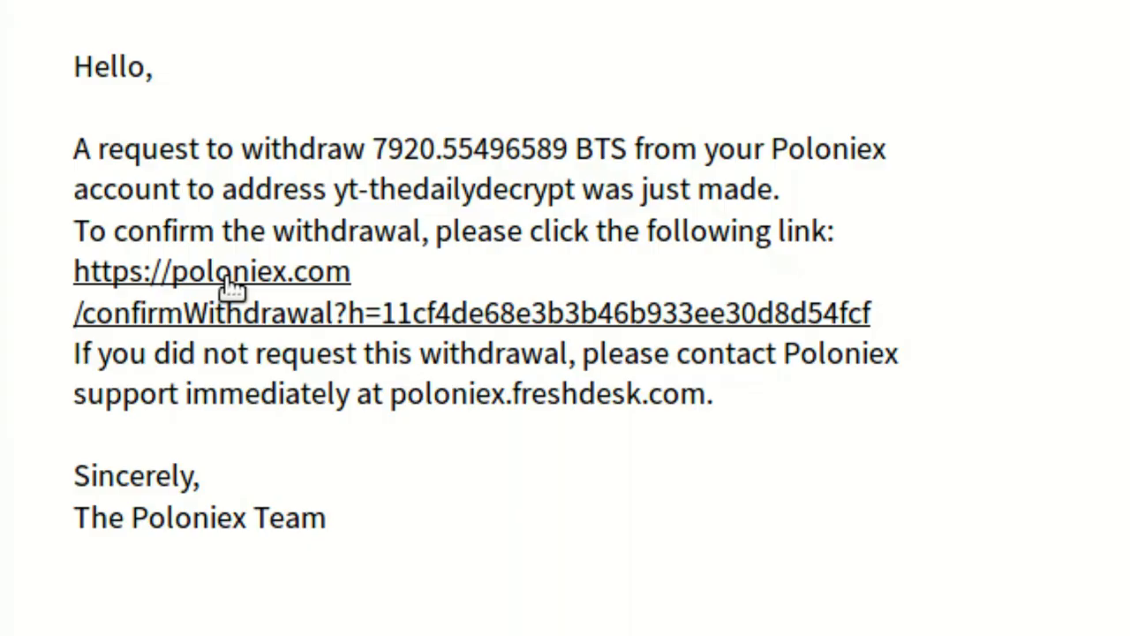
# Confirm the BTS withdrawal through the link in the Poloniex email.
pyautogui.click(227, 279)
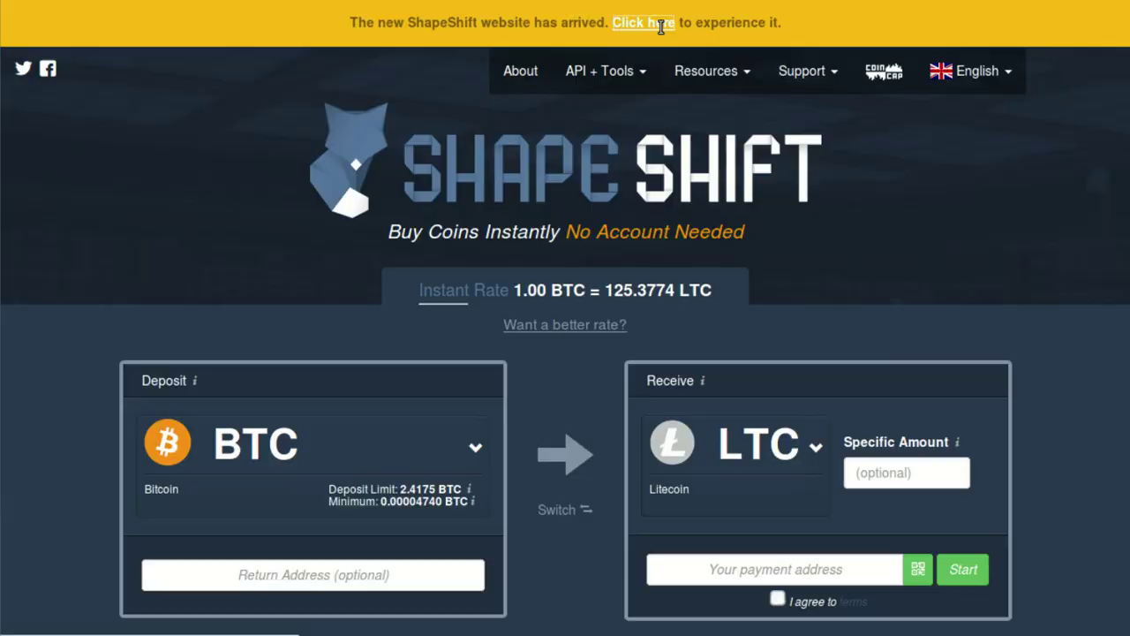
# On ShapeShift, set up a Precise exchange of BTC for Dash.
pyautogui.click(660, 24)
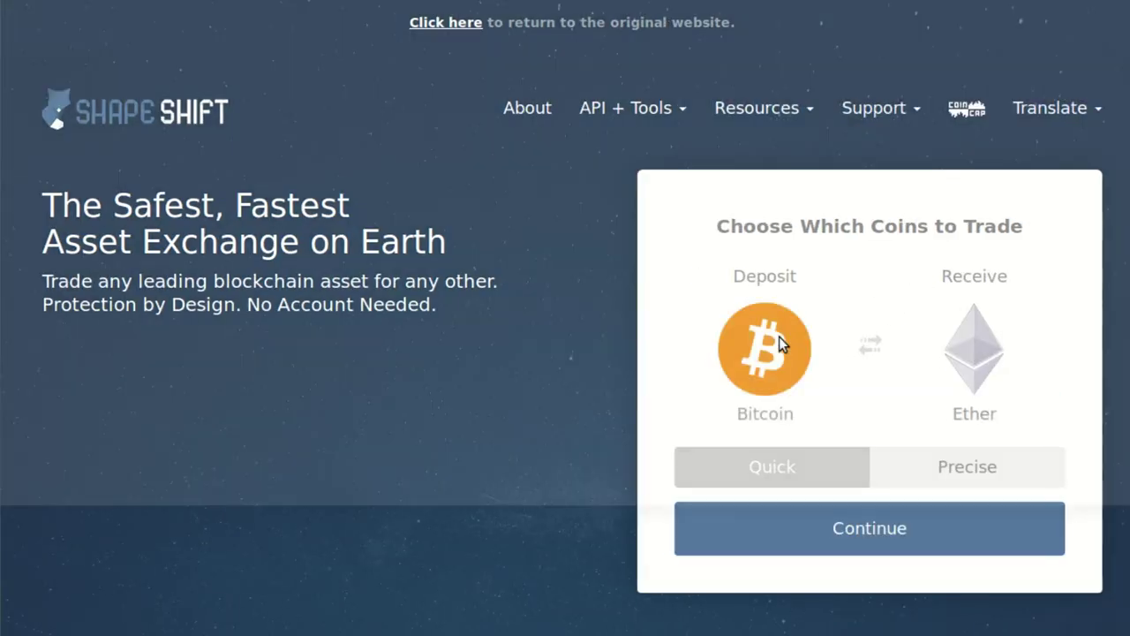
pyautogui.click(779, 340)
pyautogui.click(1100, 34)
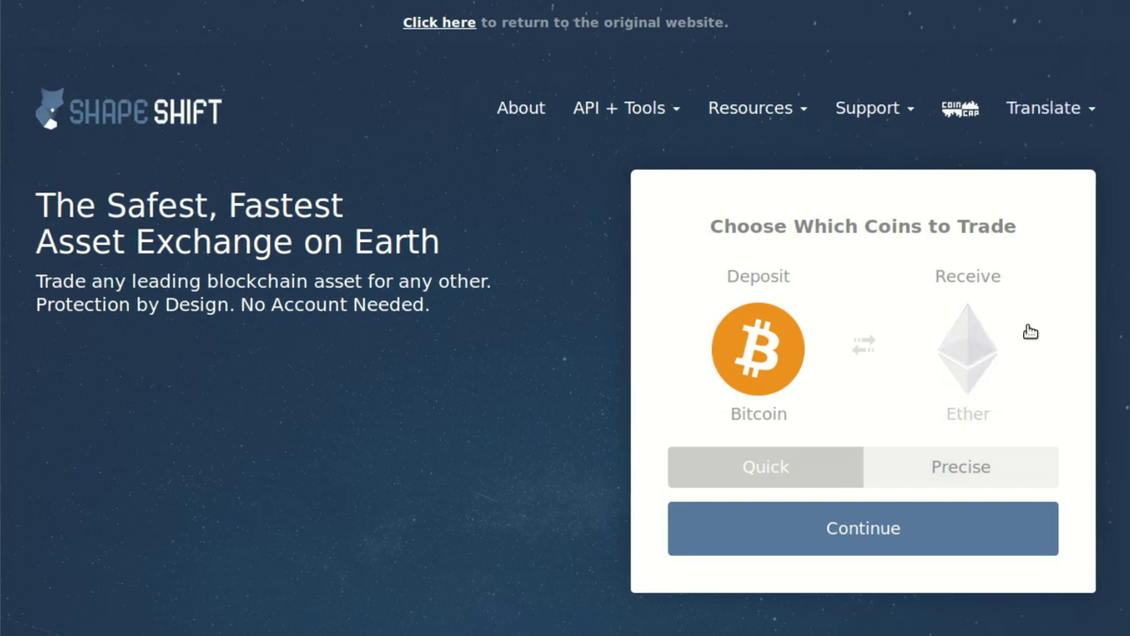
pyautogui.click(978, 362)
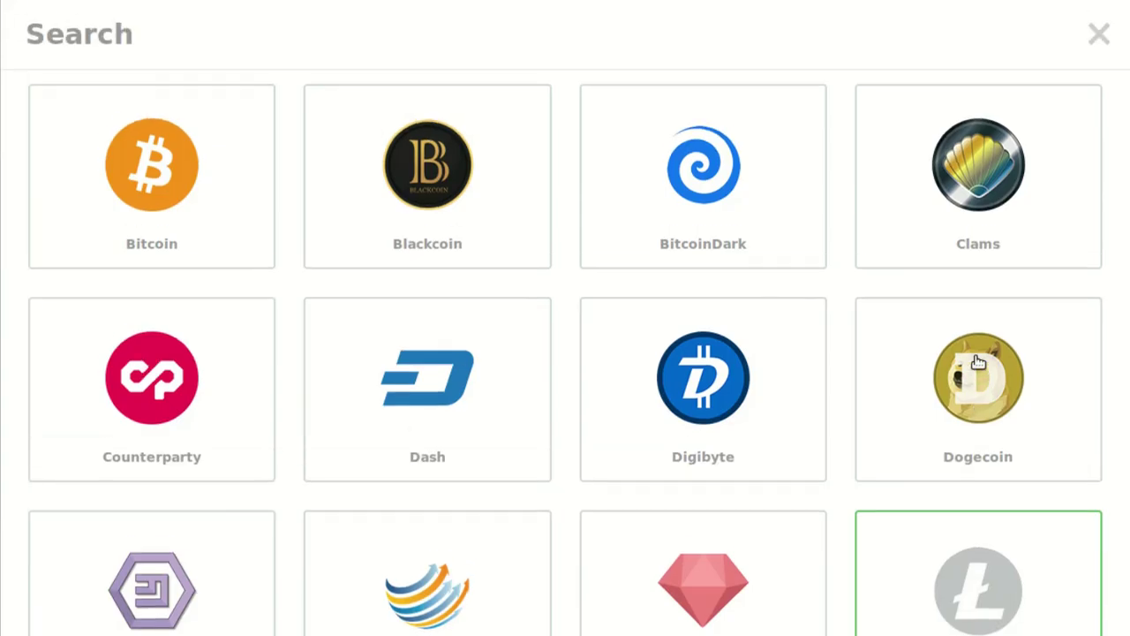
pyautogui.click(482, 382)
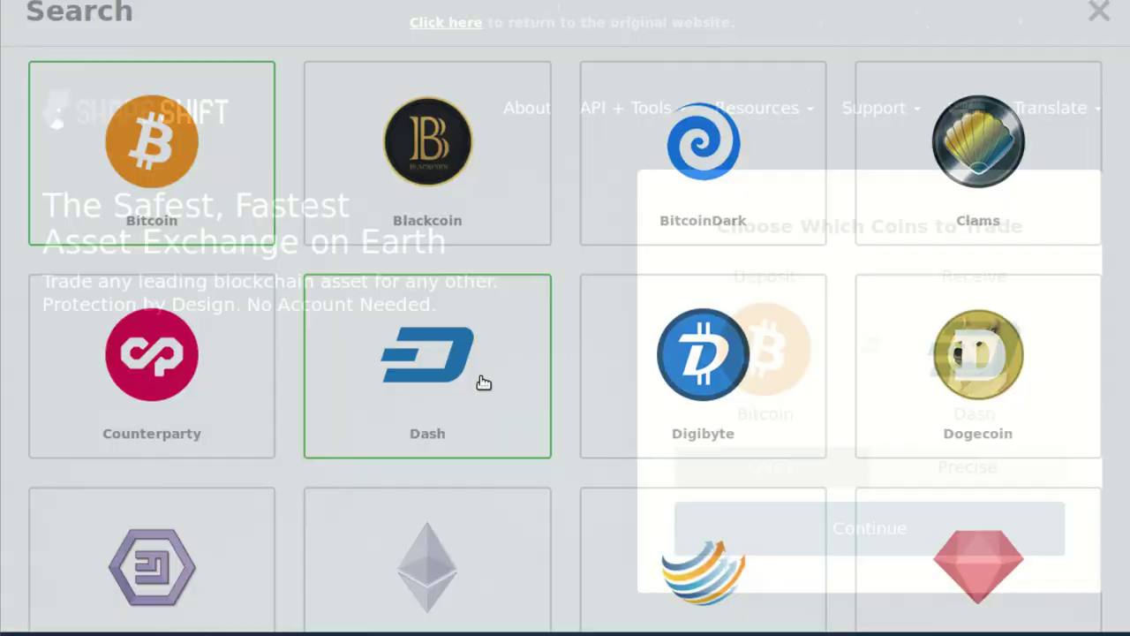
pyautogui.click(931, 469)
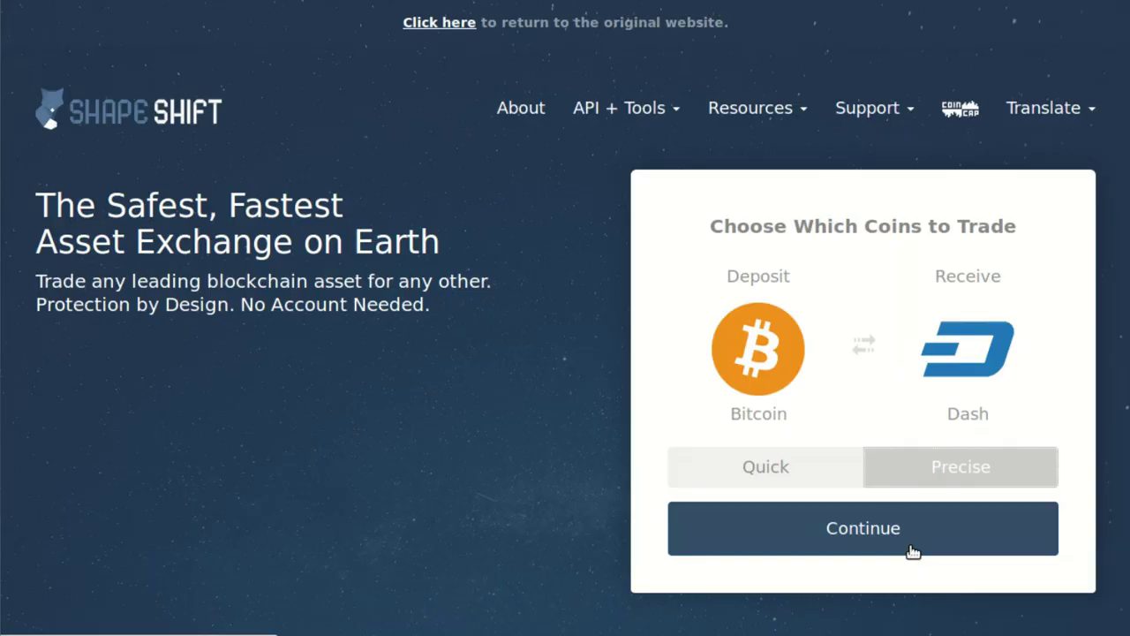
pyautogui.click(910, 549)
# Enter 0.07 BTC, paste the Dash destination and Bitcoin refund addresses, and start the transaction.
pyautogui.scroll(-2, 430, 265)
pyautogui.click(430, 230)
pyautogui.write('0.07')
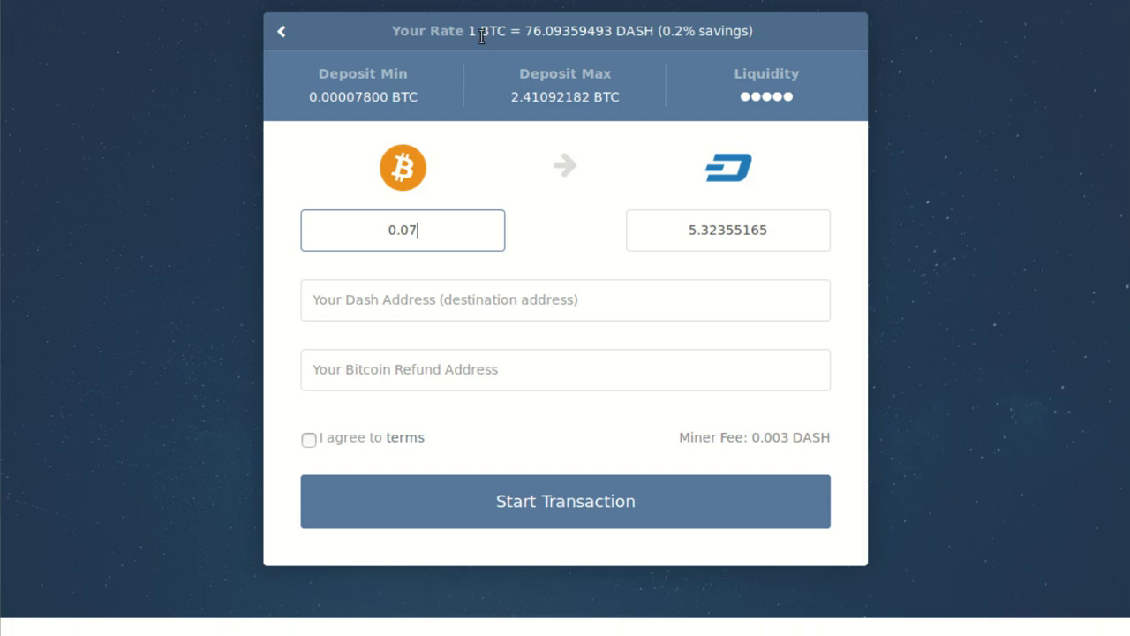
pyautogui.click(570, 297)
pyautogui.write('Xbf3PJKawNbB4VkpcQ2fLBLWXsPayMG7Kb')
pyautogui.click(535, 368)
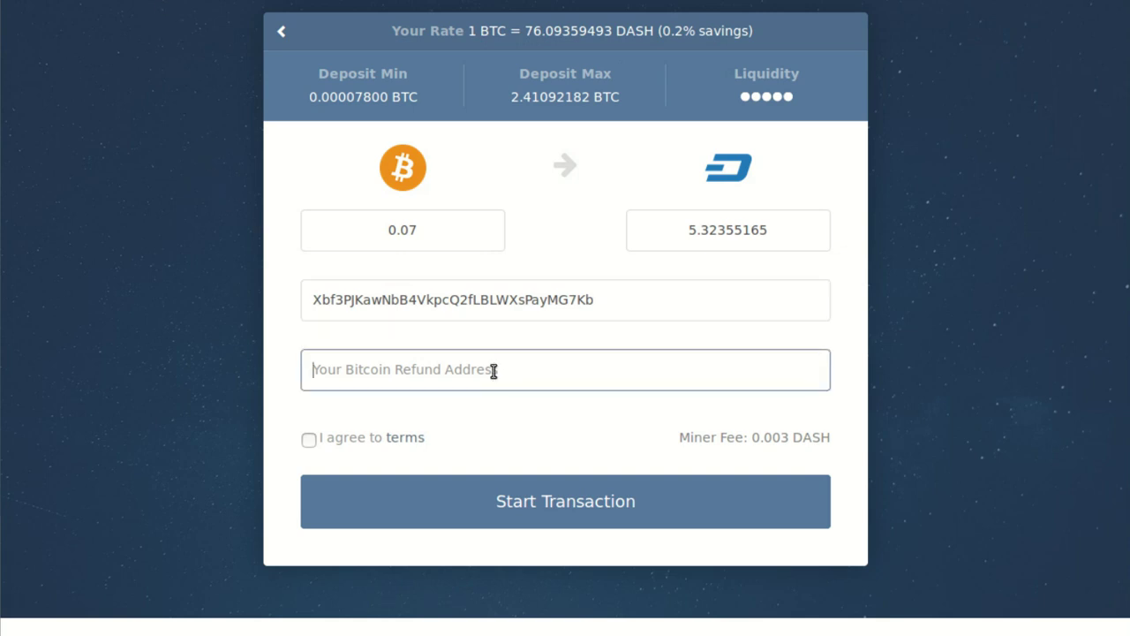
pyautogui.write('12G5NL7so1LBxJBpPQ3Bysnxfh5u5nEWiX')
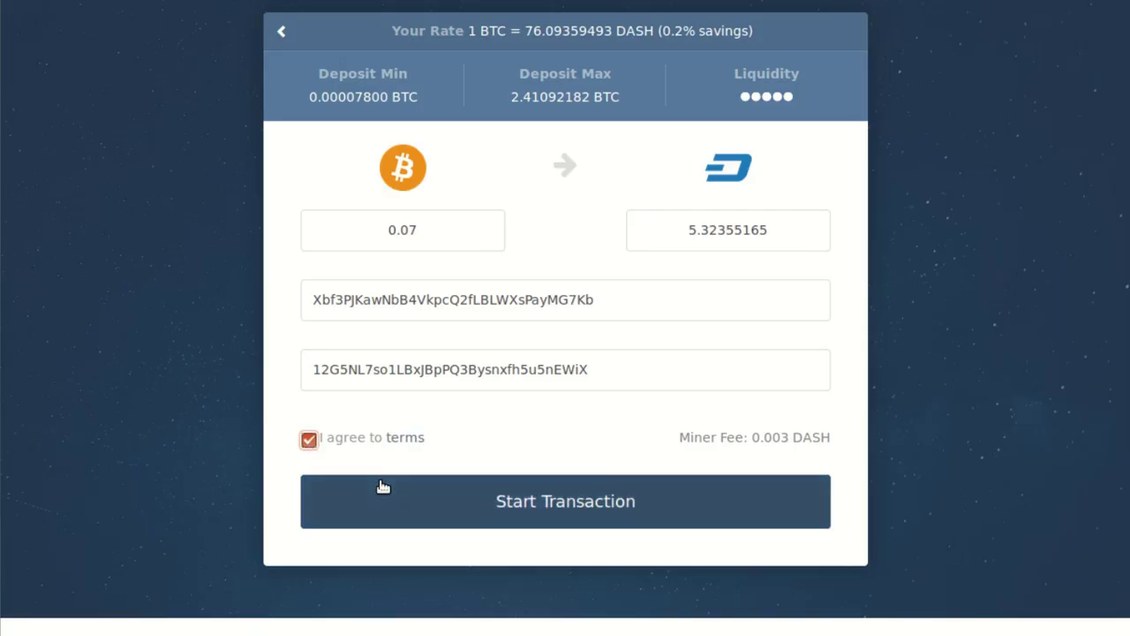
pyautogui.click(382, 486)
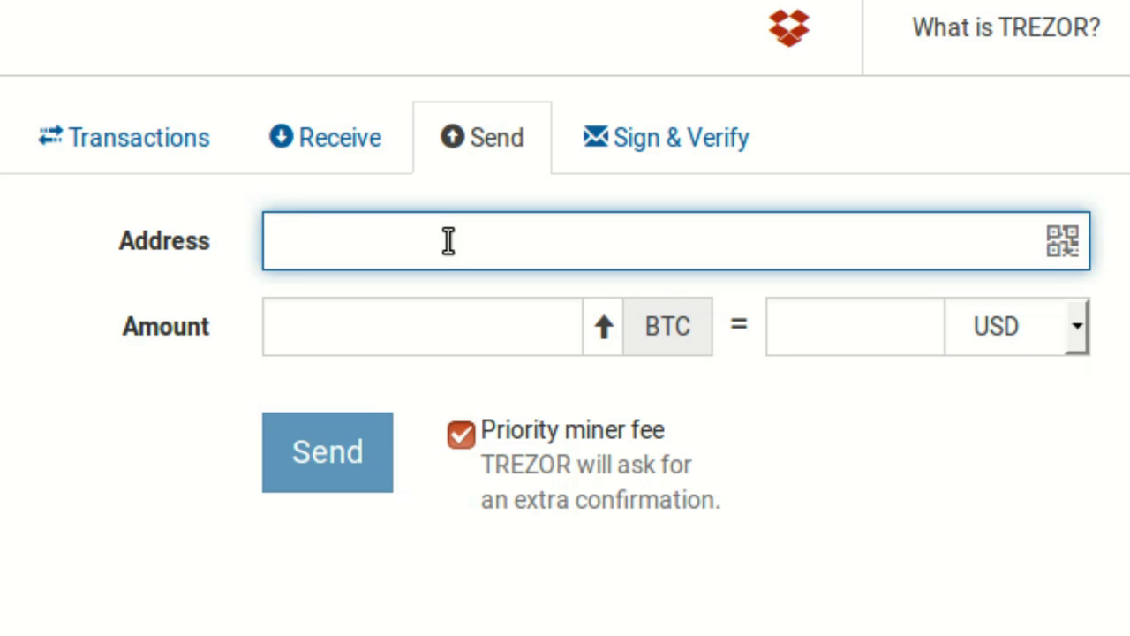
# Send 0.07 BTC from TREZOR Wallet to the pasted ShapeShift deposit address.
pyautogui.write('1BKDp4eoiiJKshmobyAzj7cUUsBAdW4EDJ')
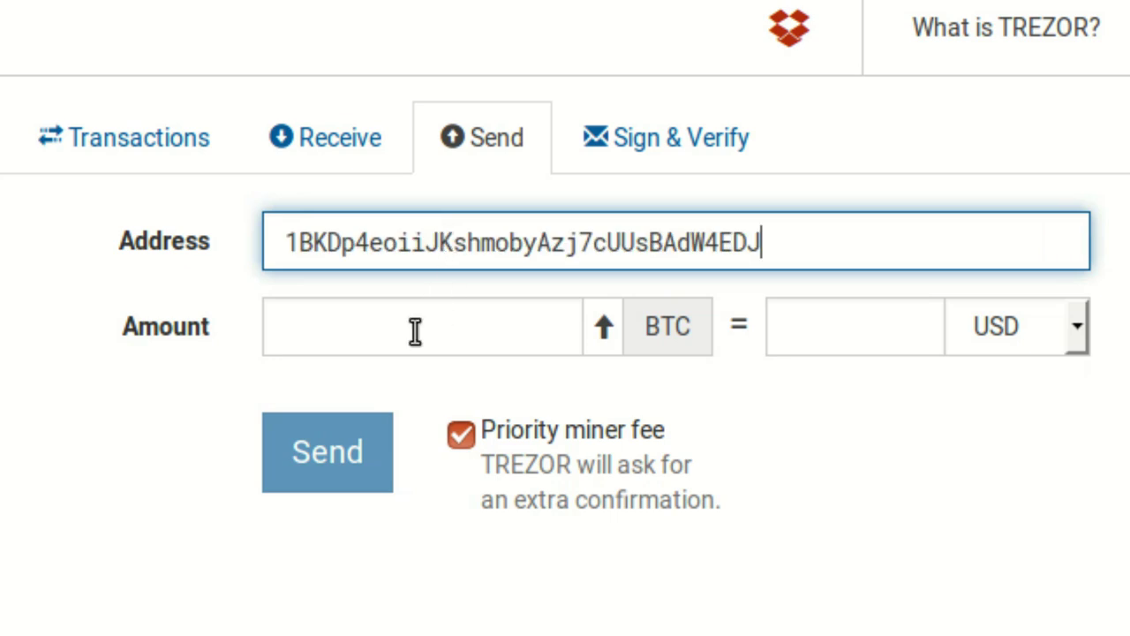
pyautogui.click(415, 331)
pyautogui.write('0.07')
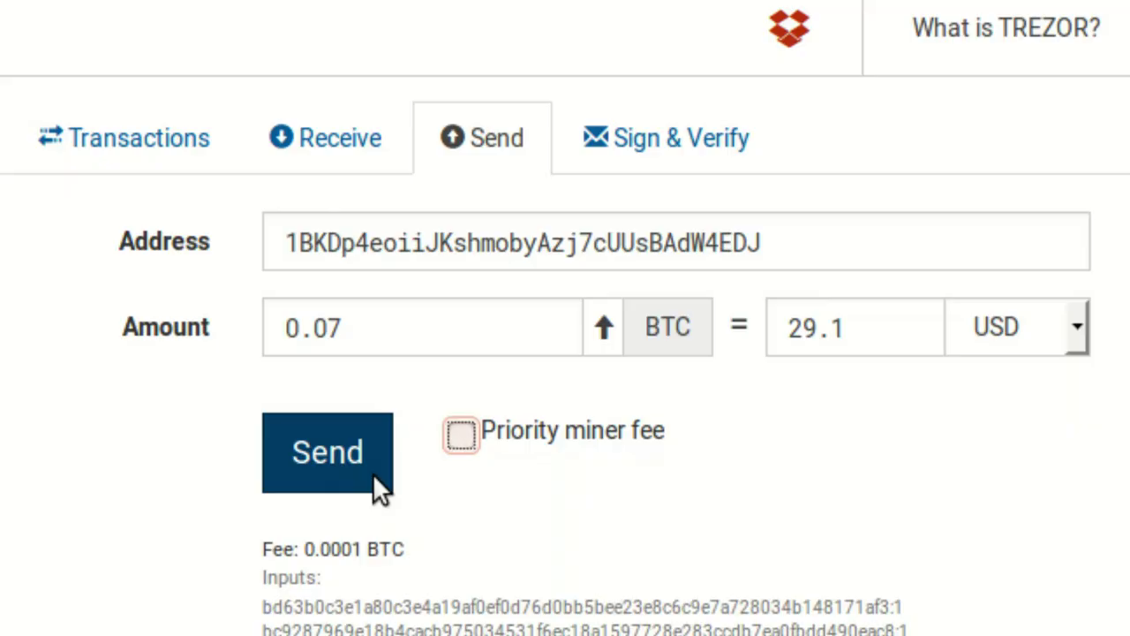
pyautogui.click(373, 474)
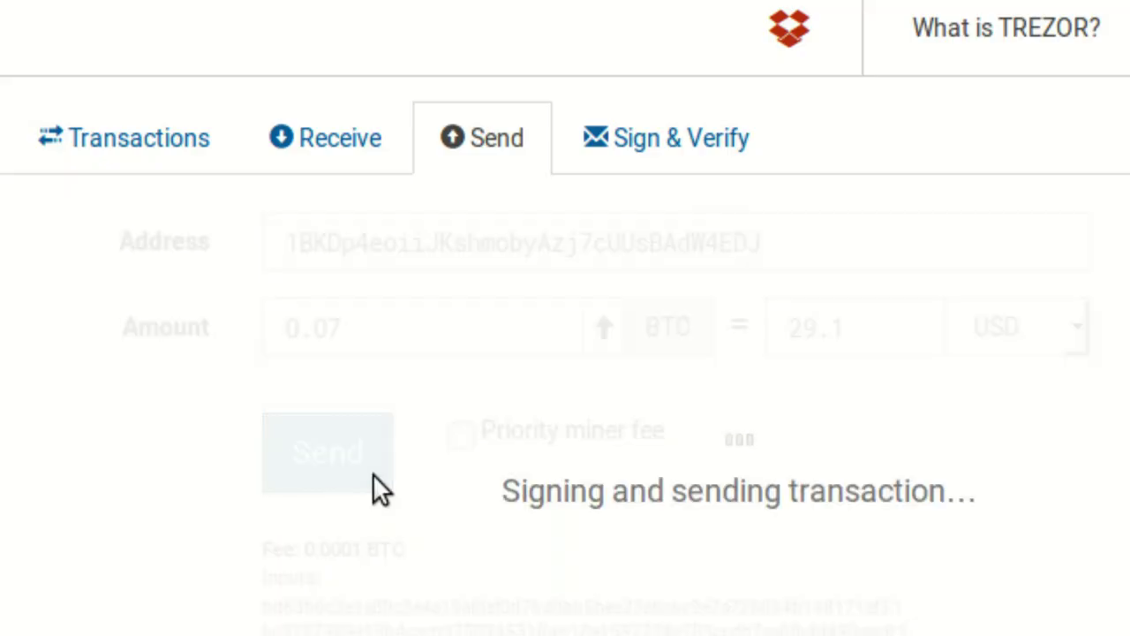